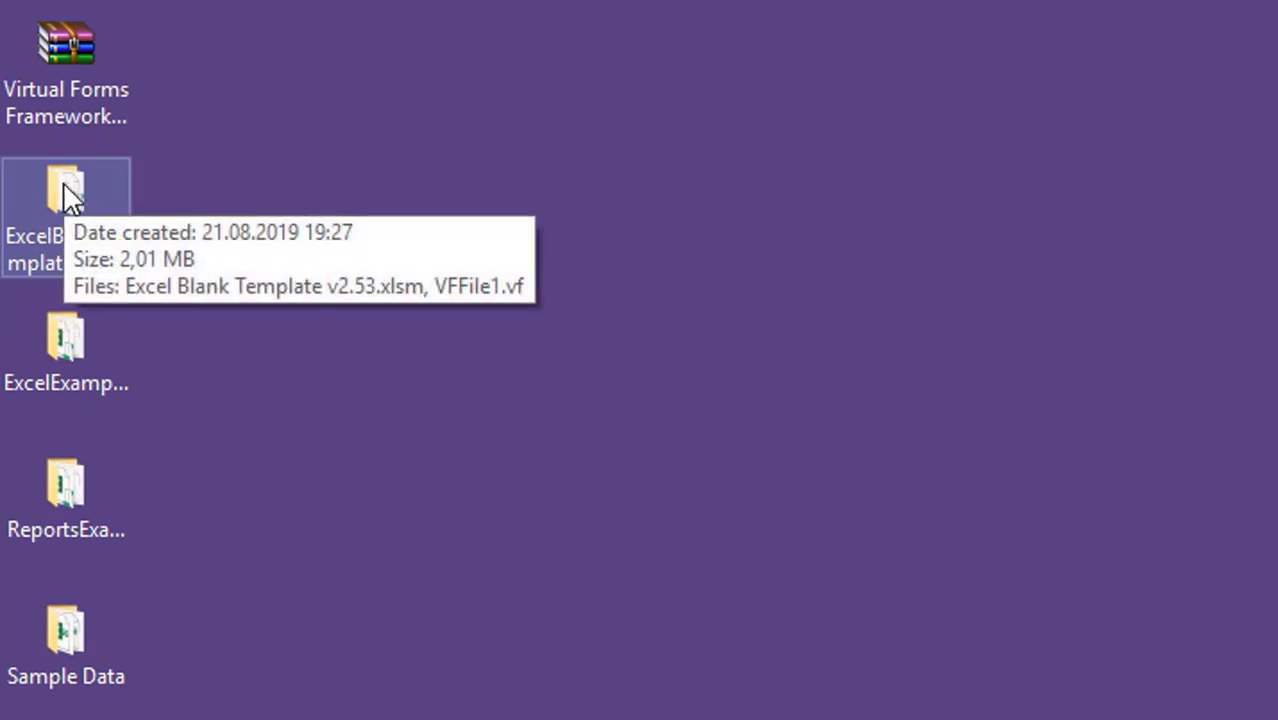
# - Paste a copy of the ExcelBlankTemplatev2.53 folder on the desktop, name it MyReport, and open it
pyautogui.moveTo(63, 182); pyautogui.dragTo(388, 234)
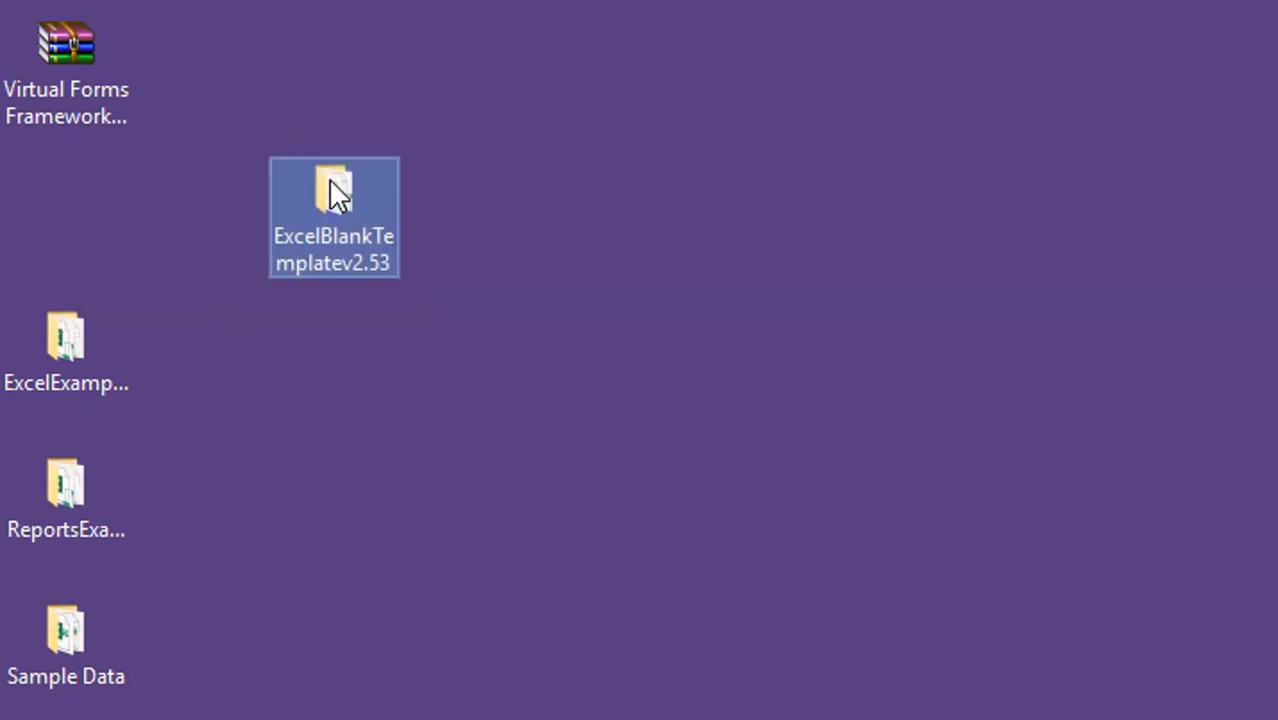
pyautogui.moveTo(330, 182); pyautogui.dragTo(93, 187)
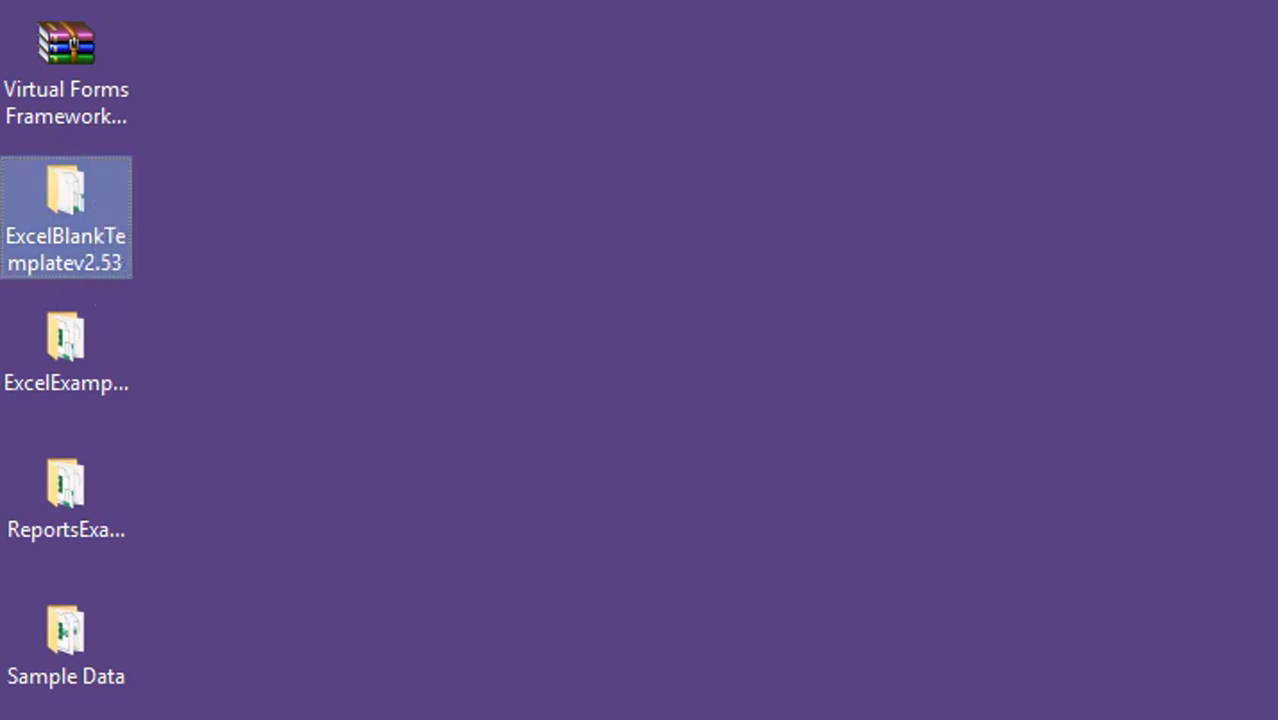
pyautogui.hotkey('ctrl', 'v')
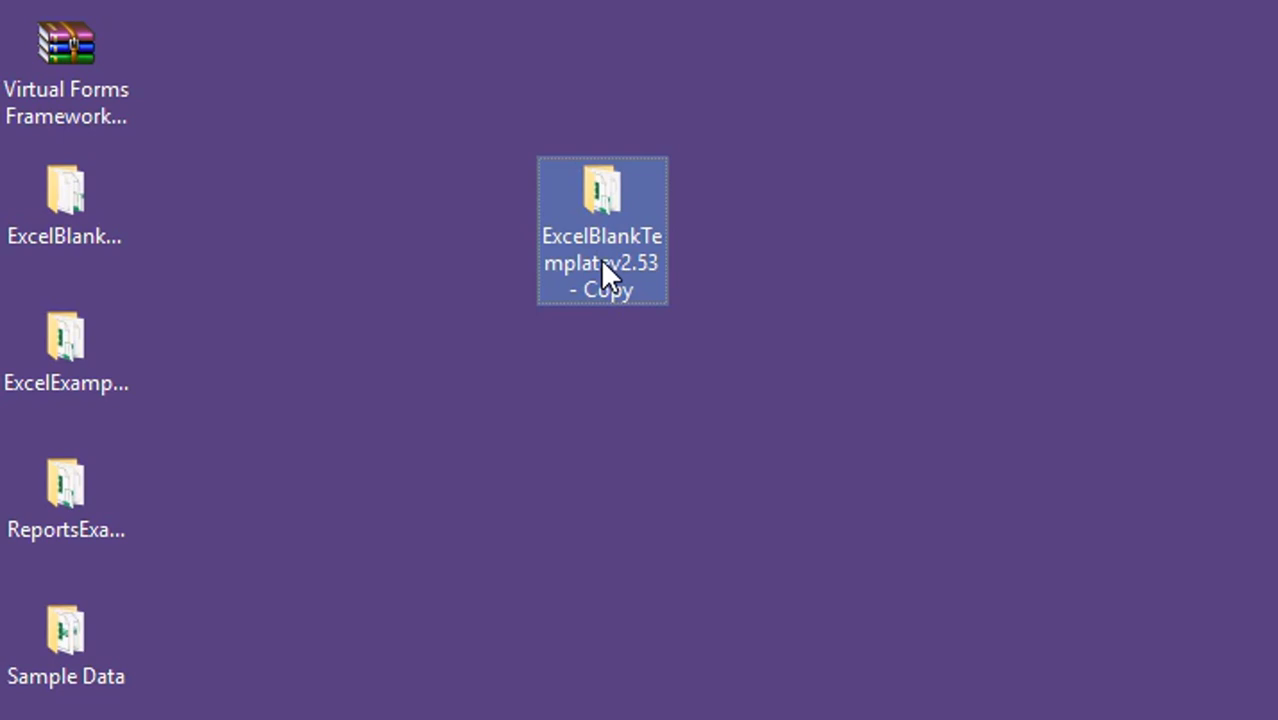
pyautogui.click(590, 268)
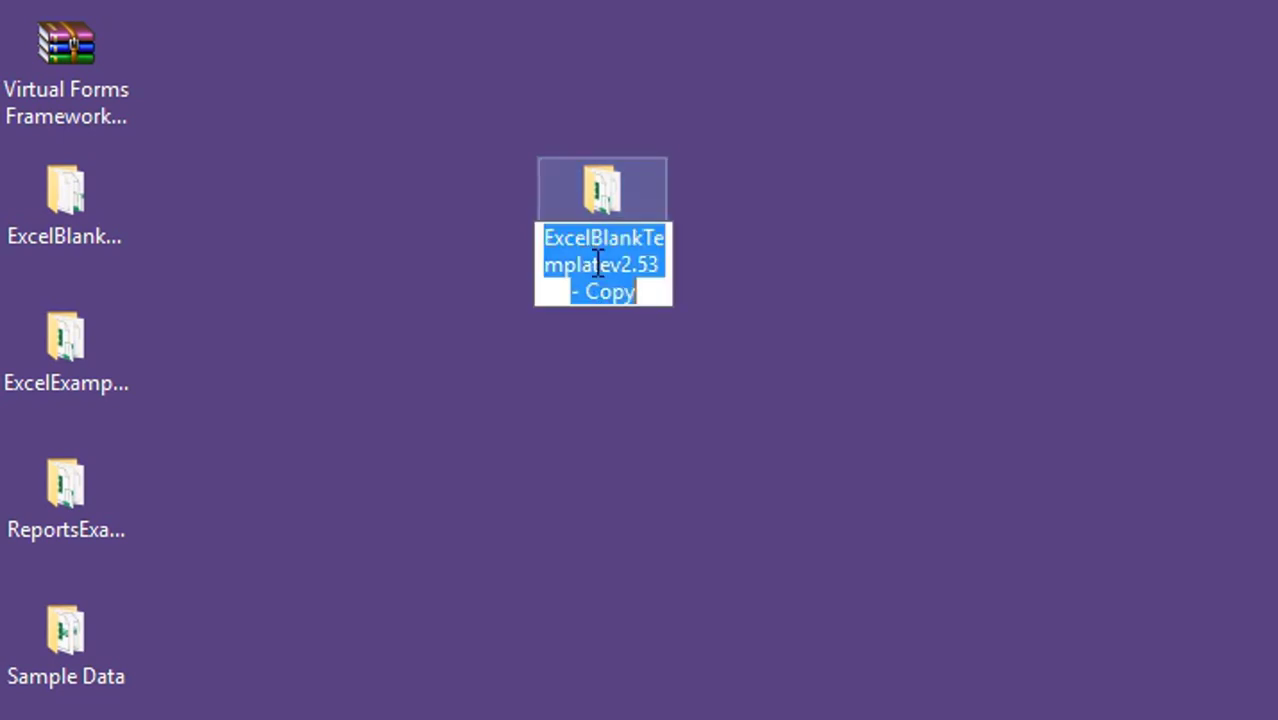
pyautogui.write('MyRepor')
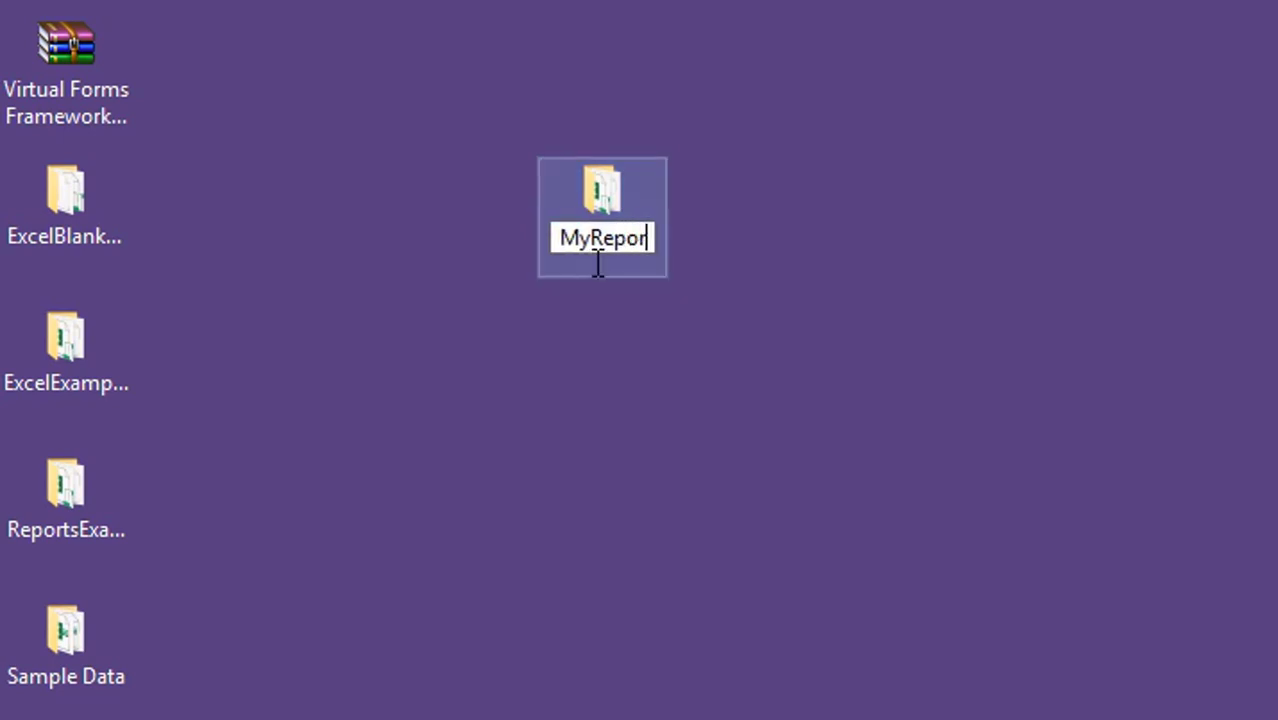
pyautogui.write('t')
pyautogui.press('Return')
pyautogui.doubleClick(598, 262)
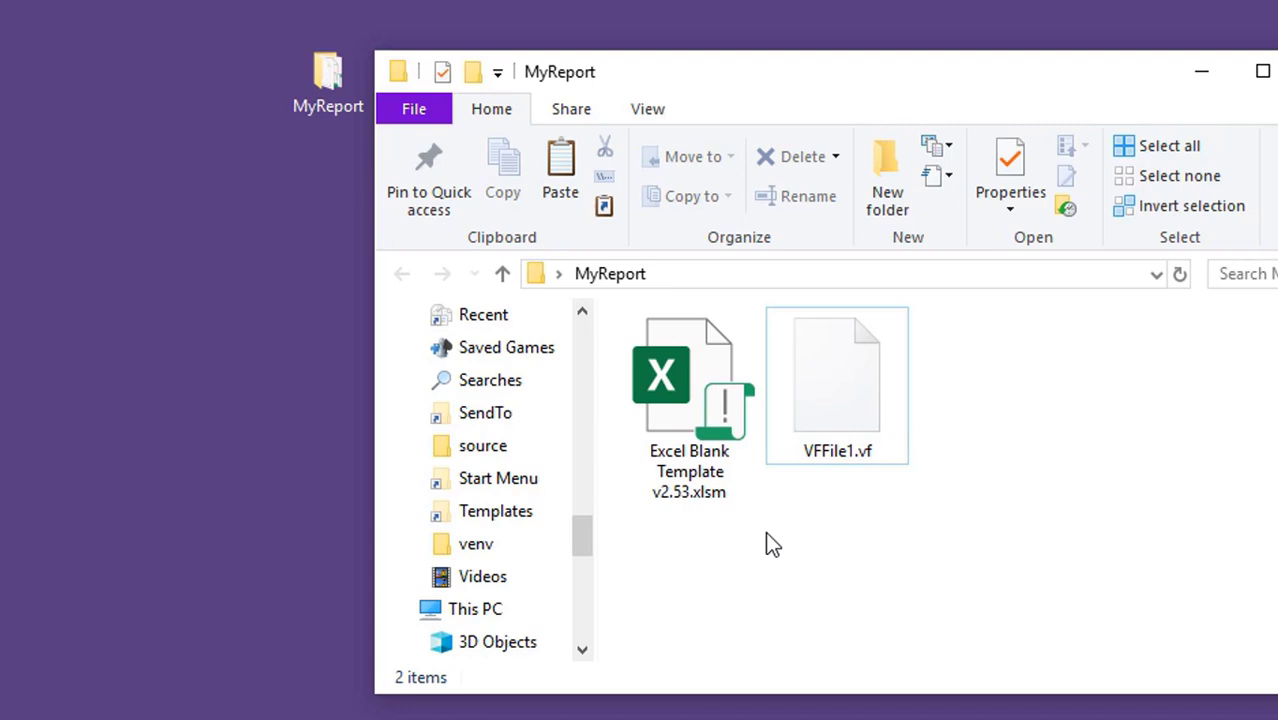
# - Rename Excel Blank Template v2.53.xlsm to MyReport.xlsm
pyautogui.click(689, 480)
pyautogui.click(685, 484)
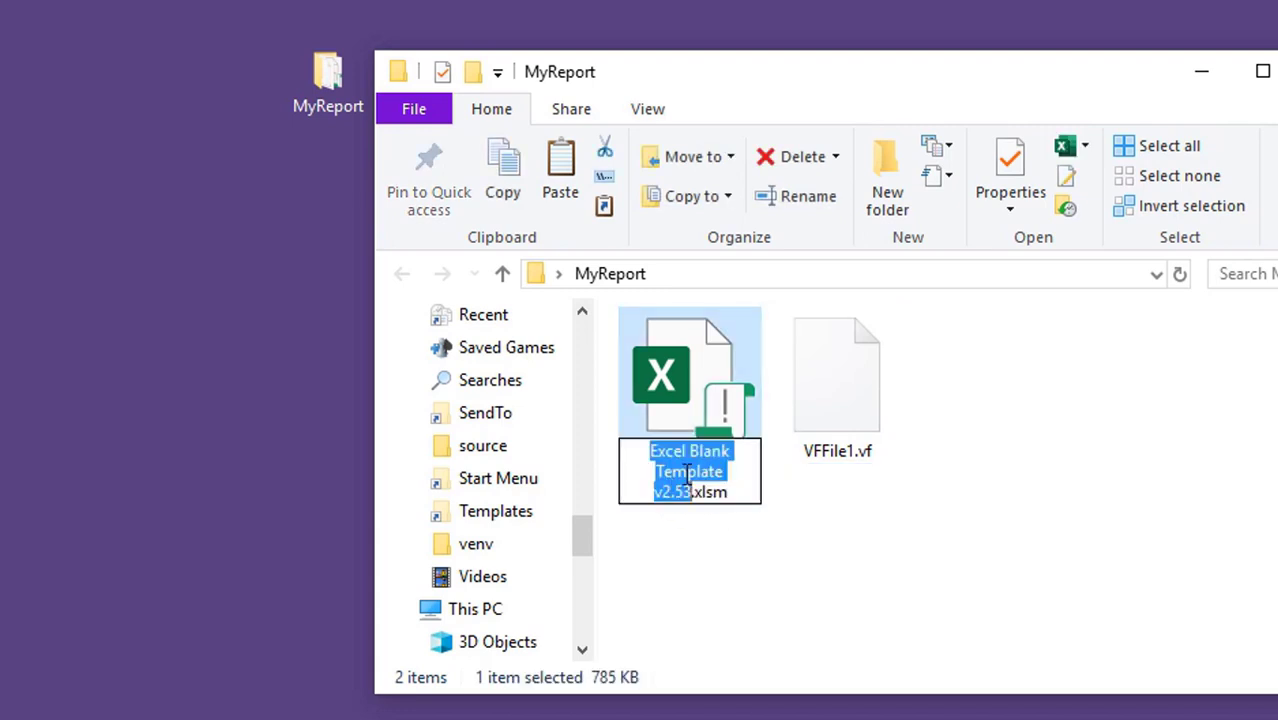
pyautogui.write('MyReport')
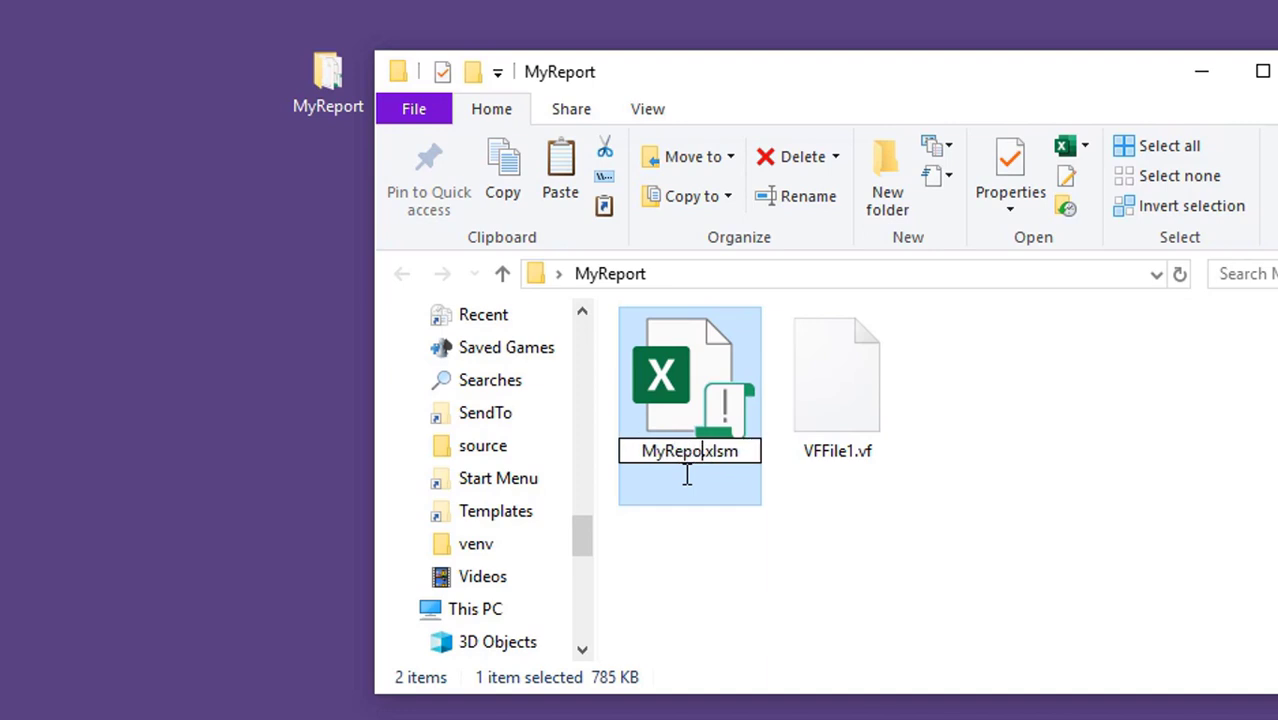
pyautogui.press('Return')
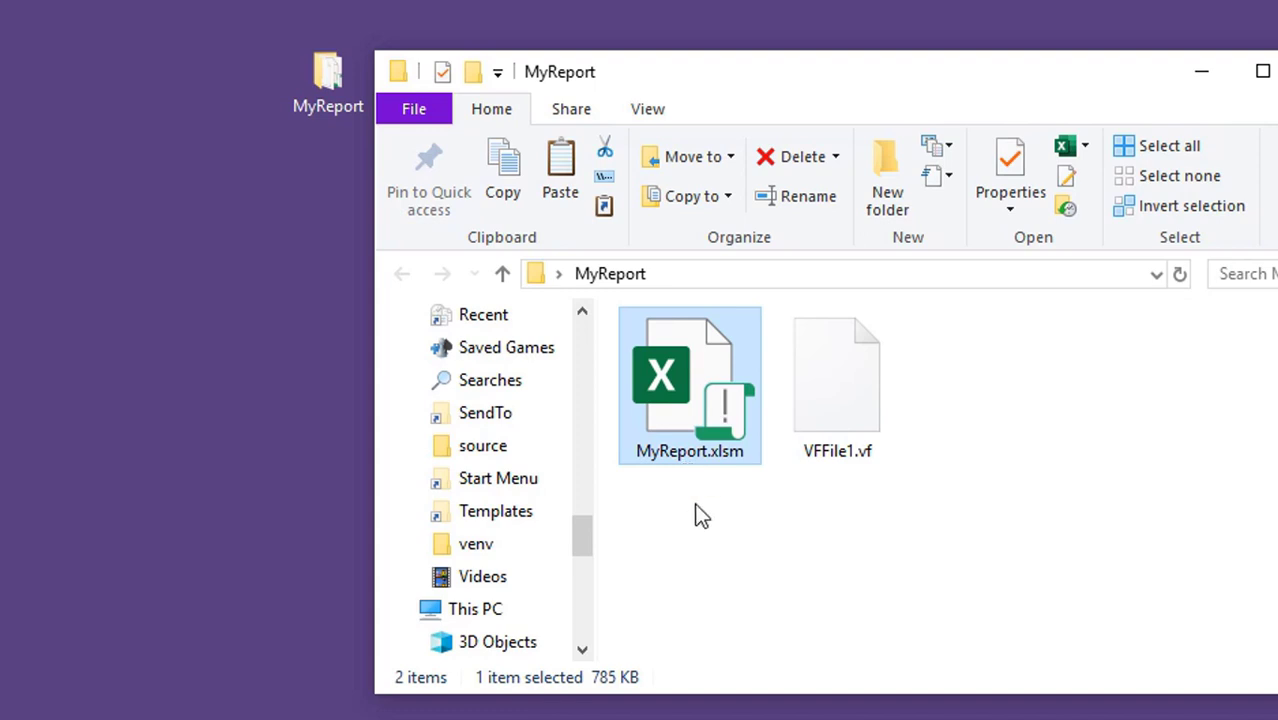
# - Launch MyReport.xlsm in Excel and show the Developer ribbon tab
pyautogui.doubleClick(698, 397)
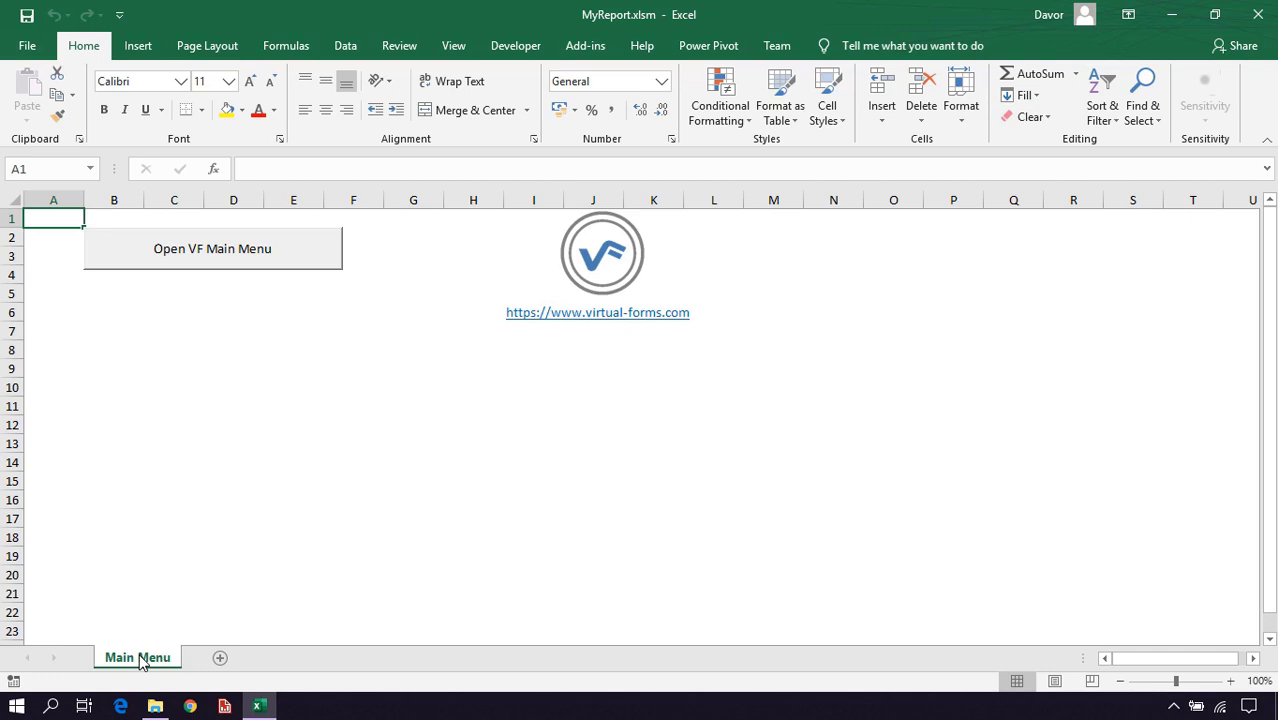
pyautogui.click(516, 46)
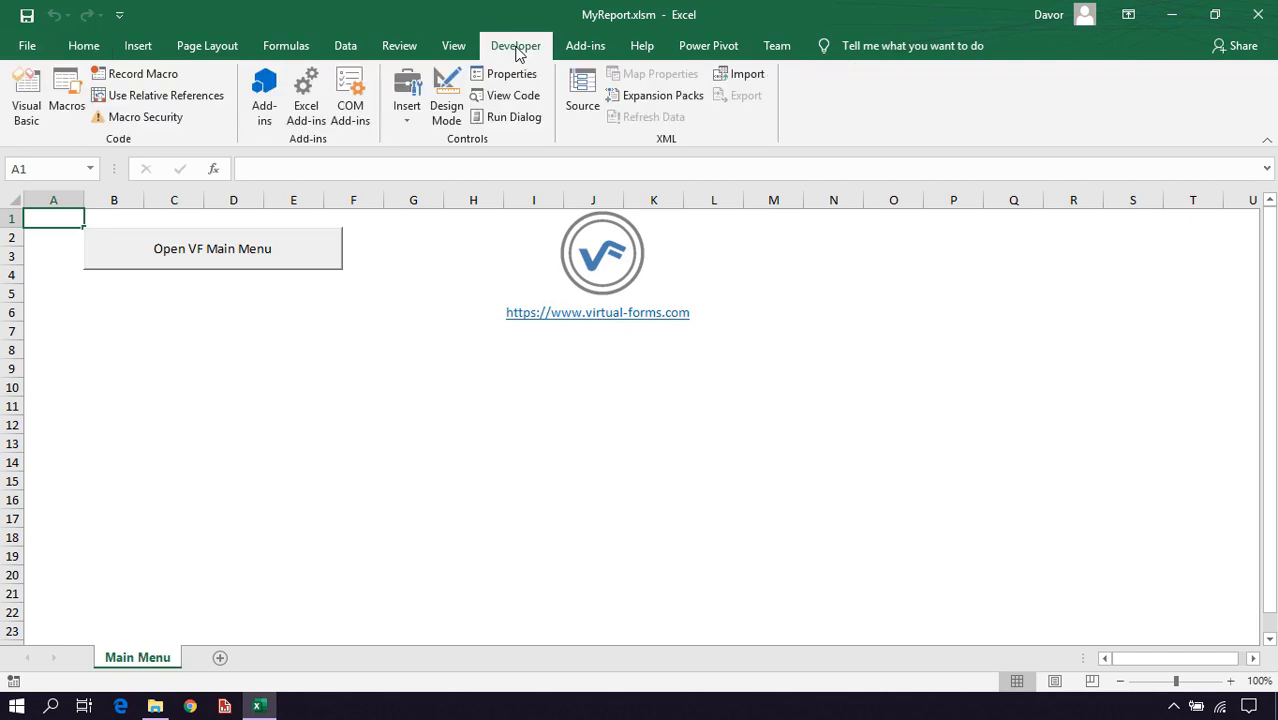
pyautogui.click(26, 100)
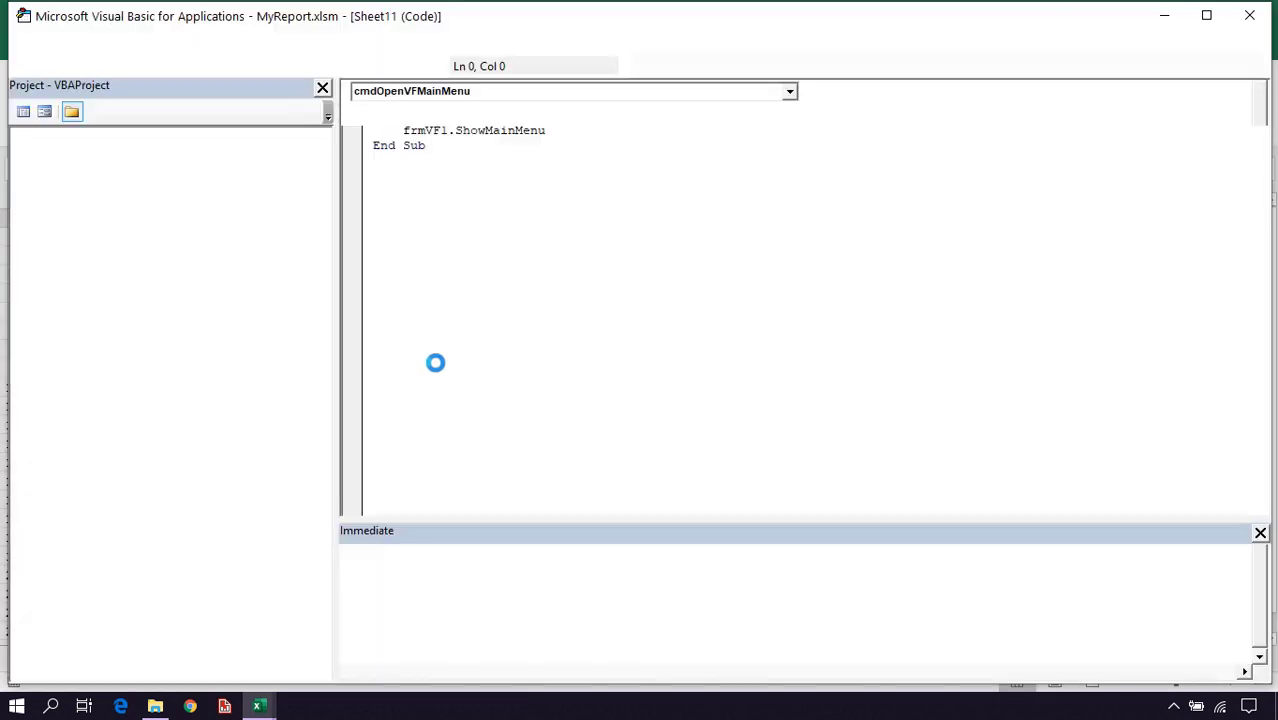
pyautogui.doubleClick(77, 197)
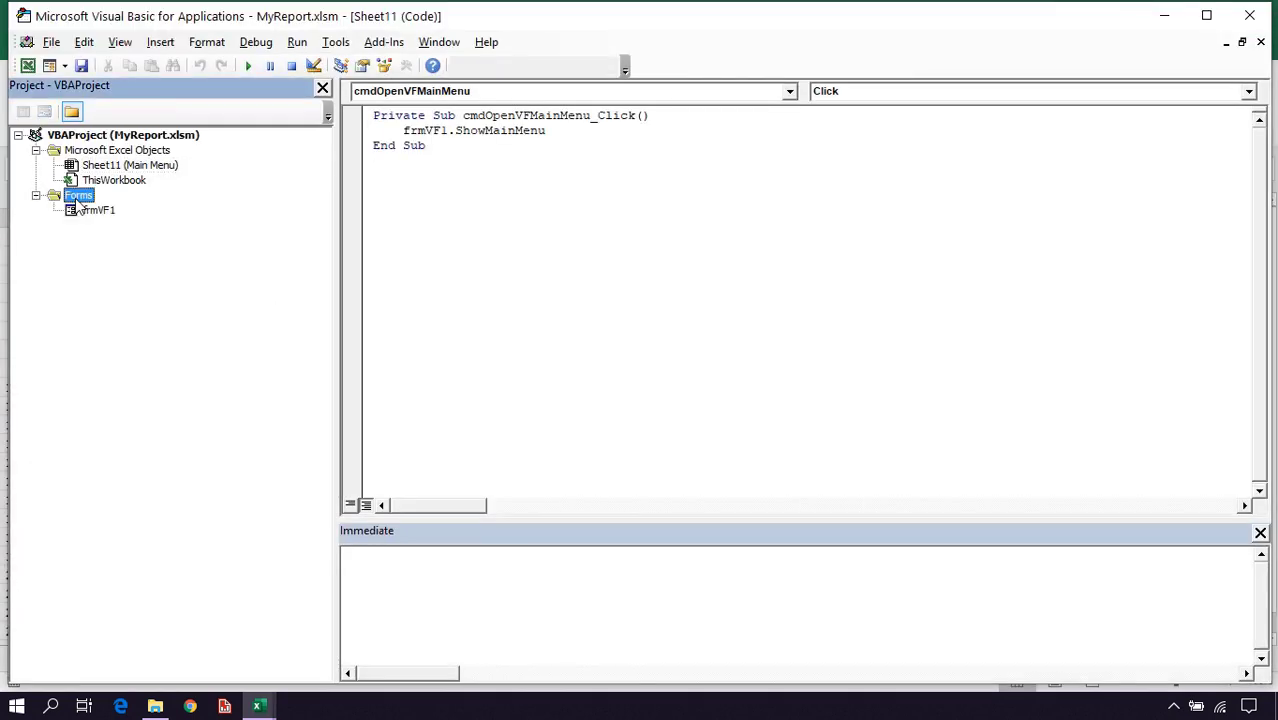
pyautogui.doubleClick(86, 216)
pyautogui.doubleClick(465, 192)
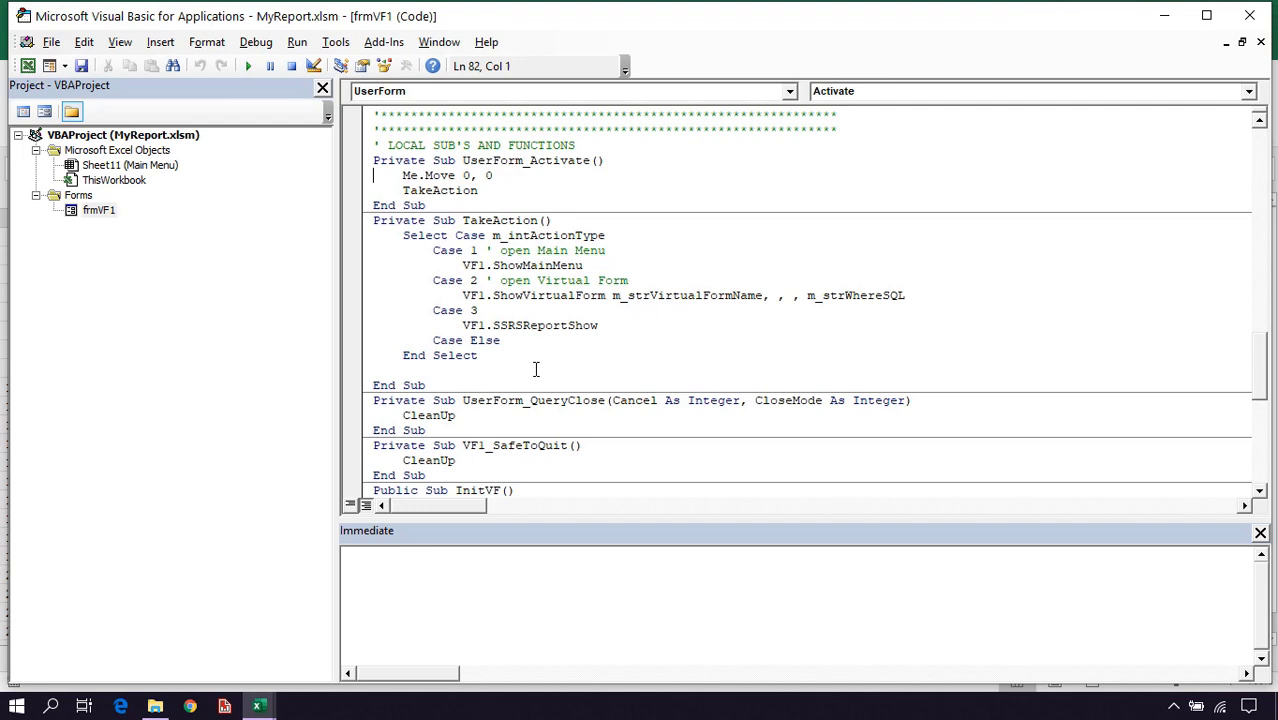
pyautogui.scroll(-1, 575, 262)
pyautogui.scroll(-8, 575, 262)
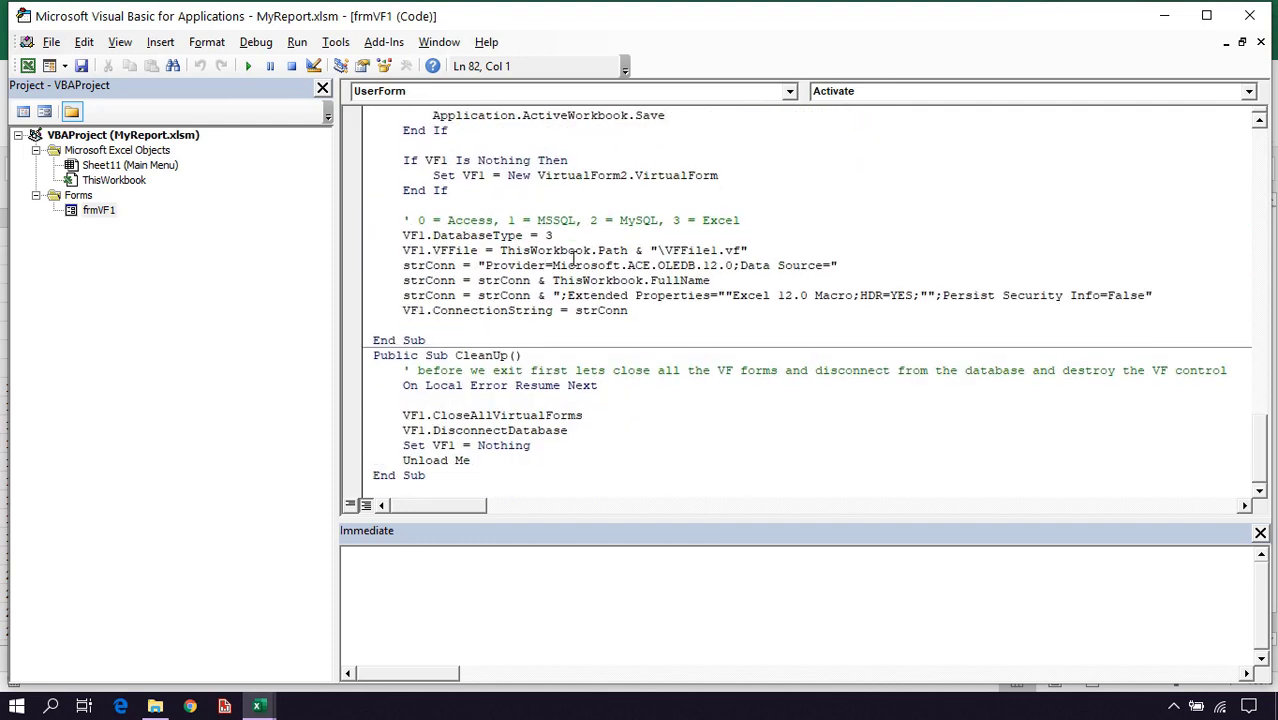
pyautogui.scroll(7, 574, 258)
pyautogui.scroll(20, 570, 254)
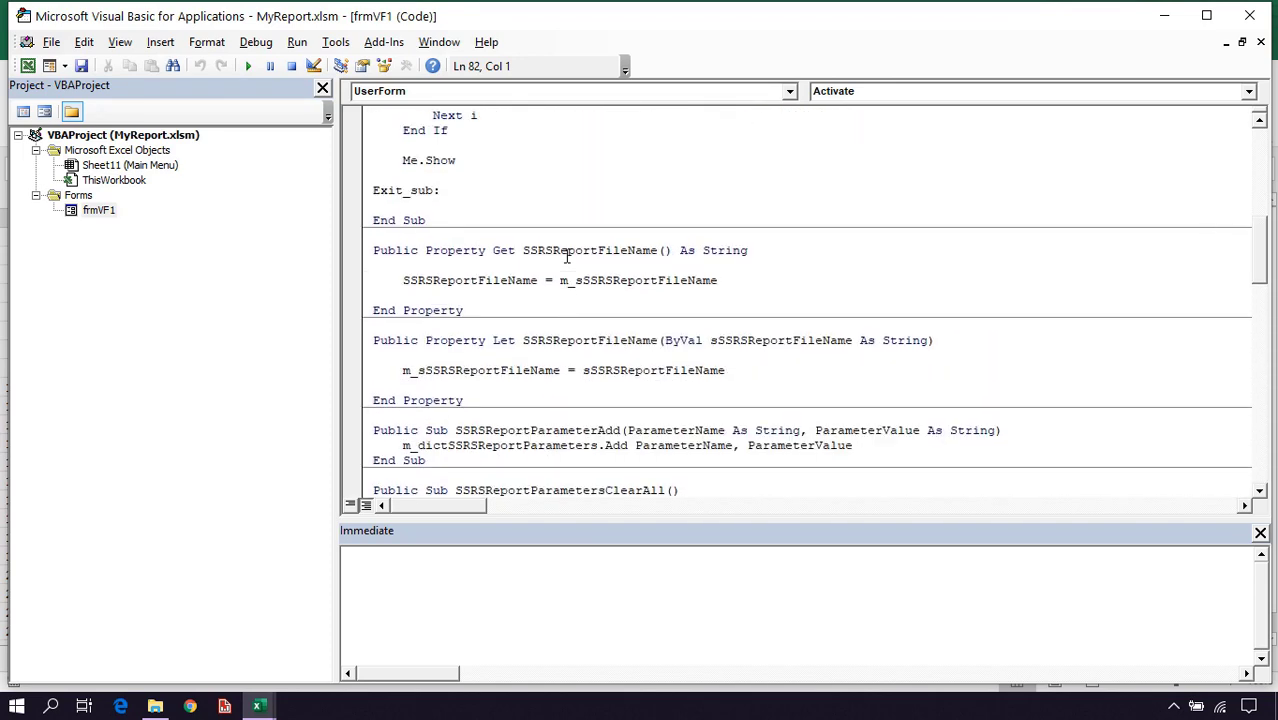
pyautogui.click(496, 239)
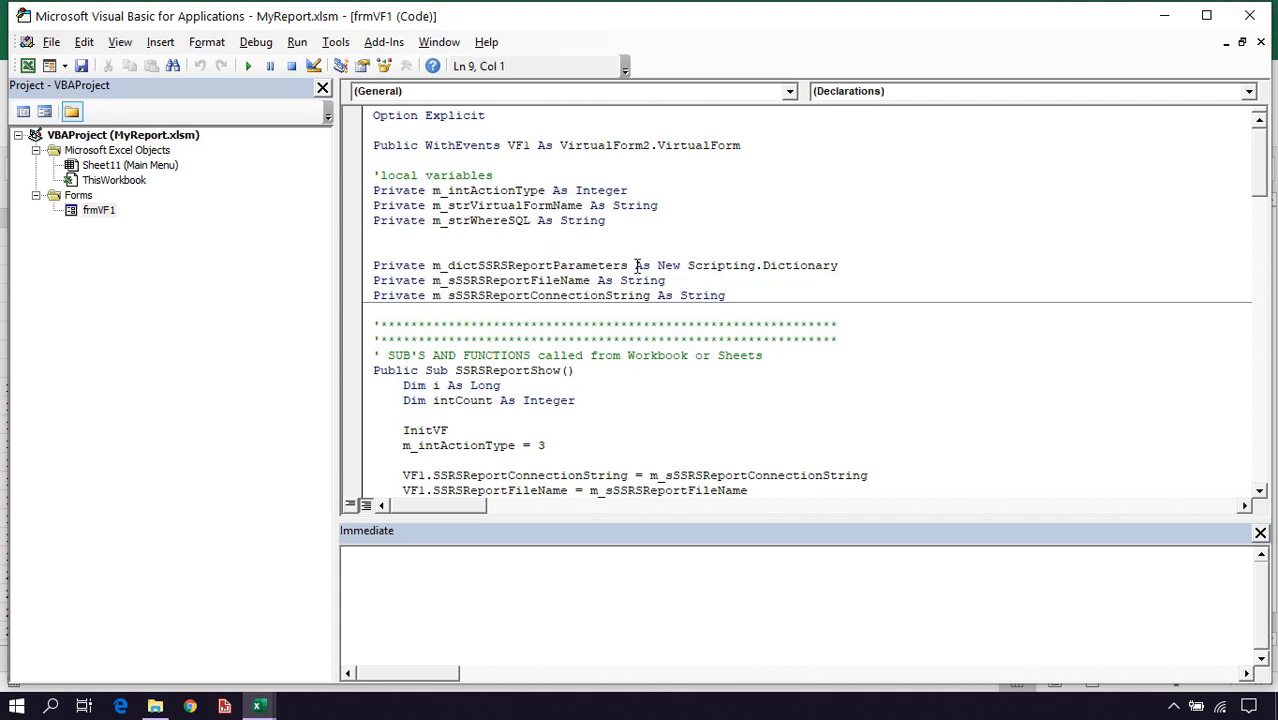
pyautogui.click(1252, 16)
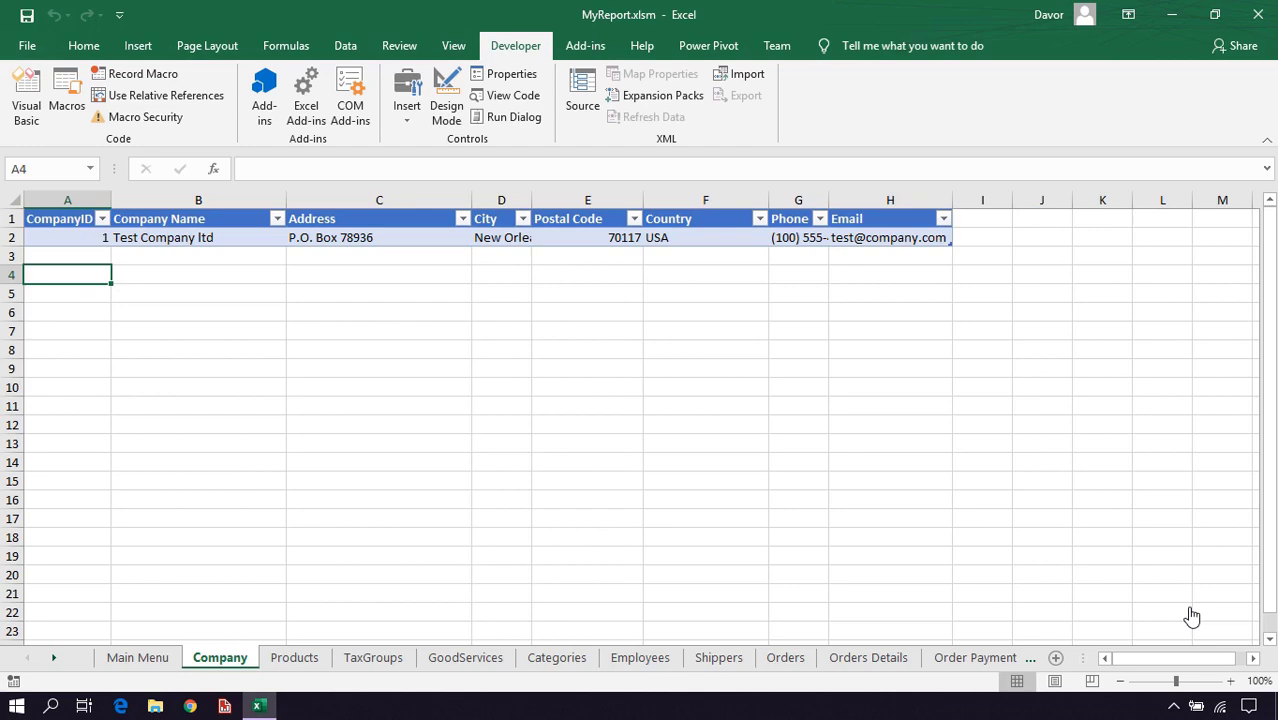
# - Look through the Products, TaxGroups and Company sheets, then minimise Excel to the desktop
pyautogui.click(280, 660)
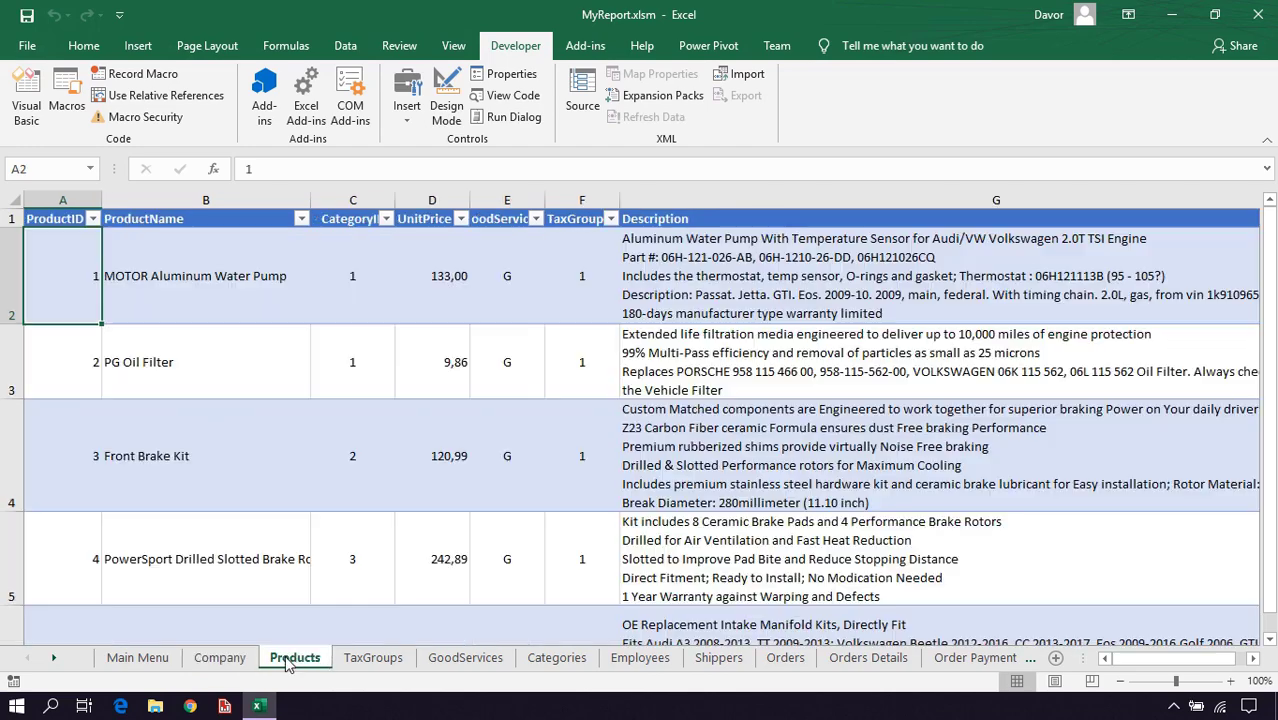
pyautogui.click(362, 662)
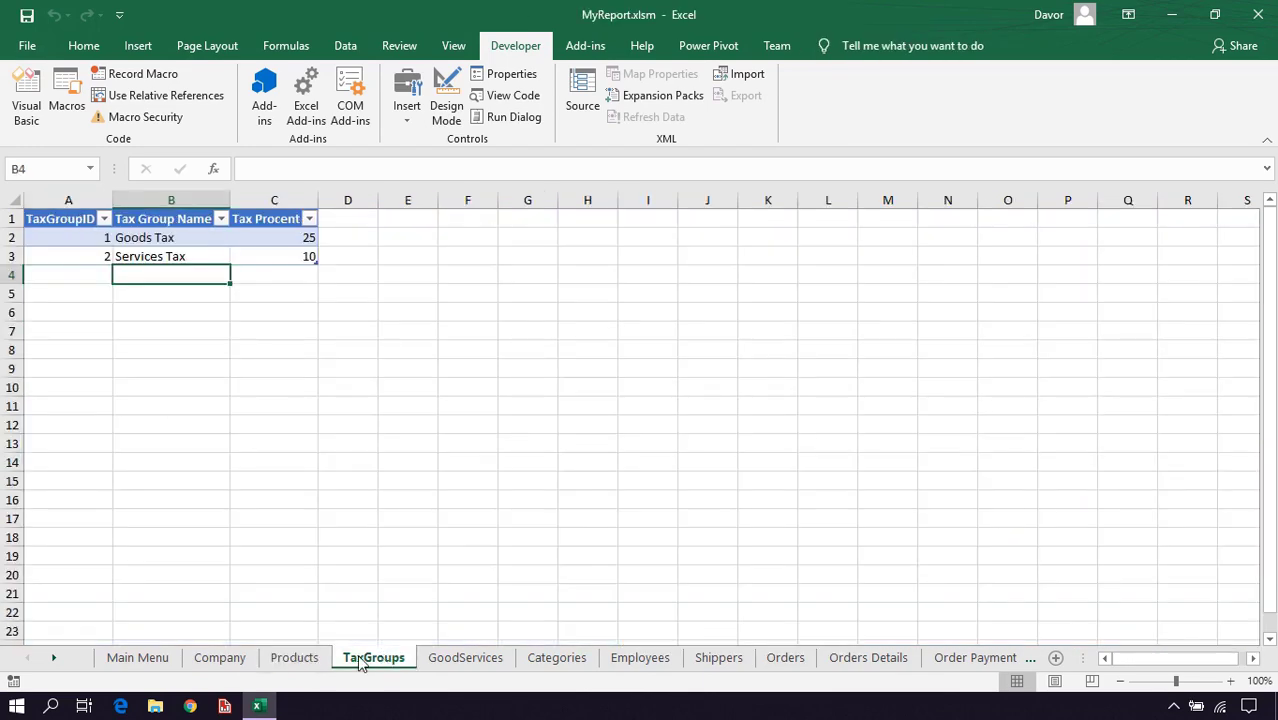
pyautogui.click(215, 659)
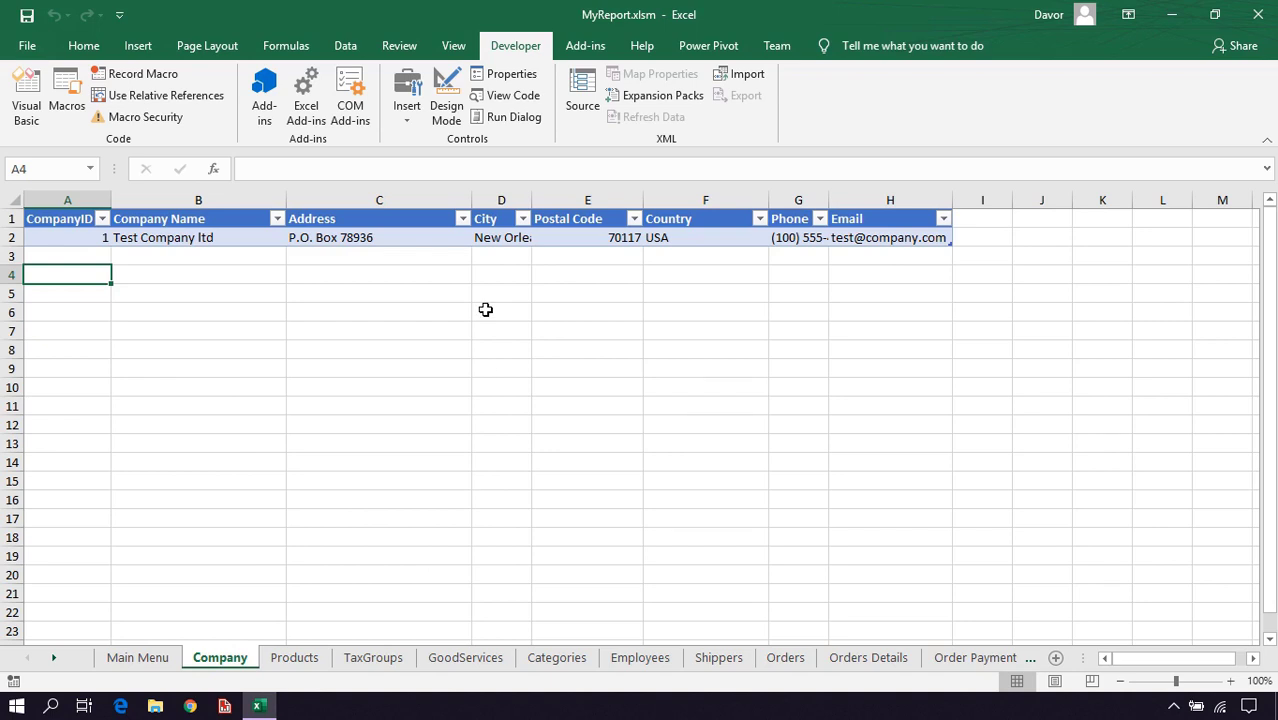
pyautogui.click(258, 706)
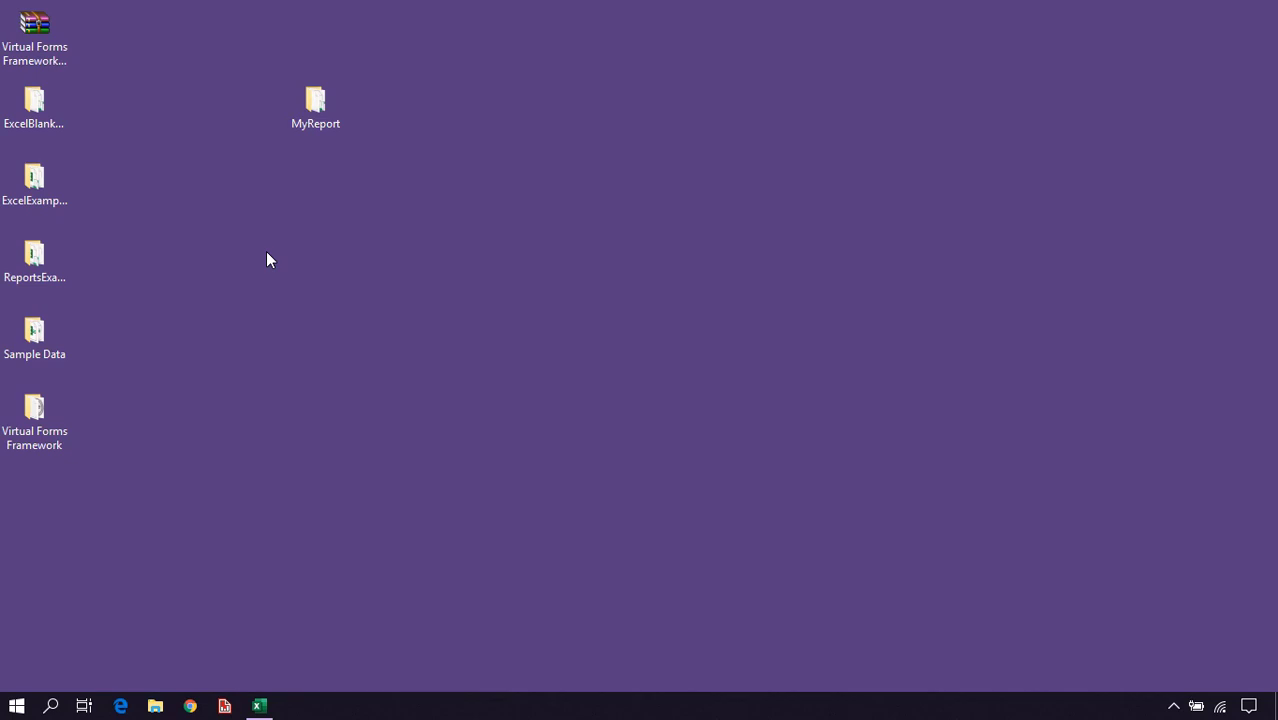
# - Browse the Sample Data folder's order workbooks, then bring MyReport.xlsm back to the front
pyautogui.doubleClick(37, 343)
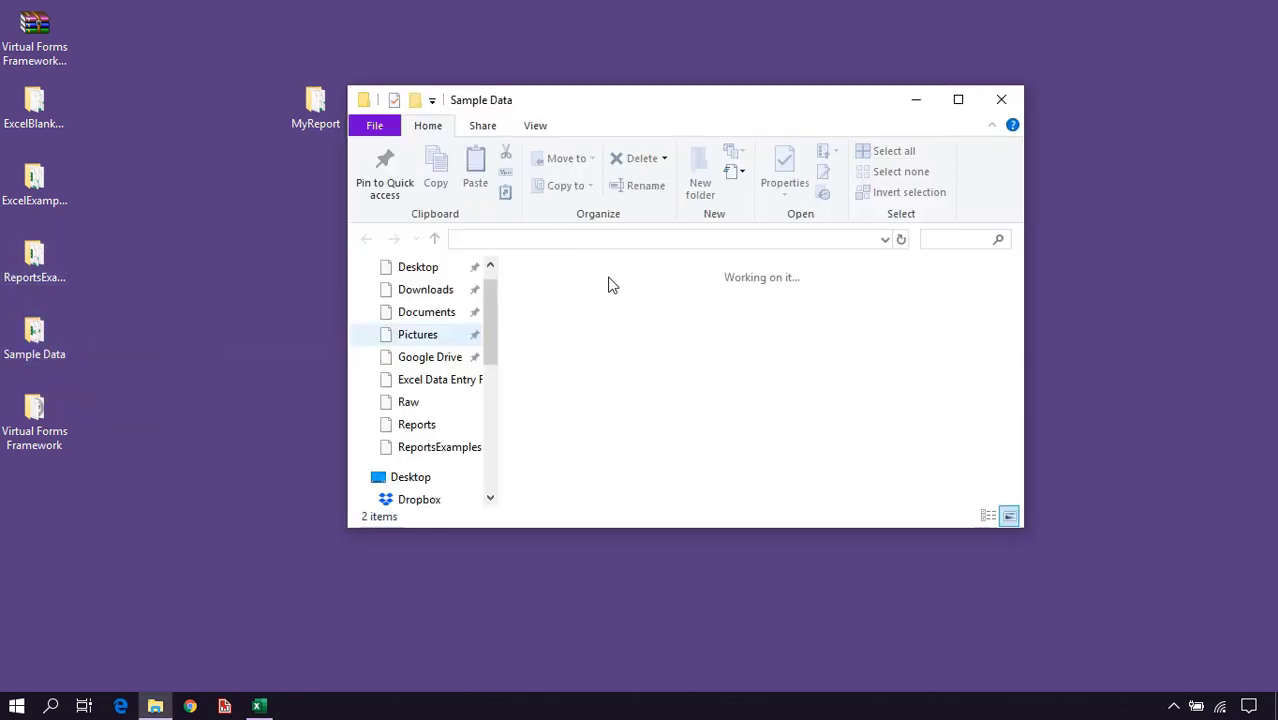
pyautogui.click(565, 325)
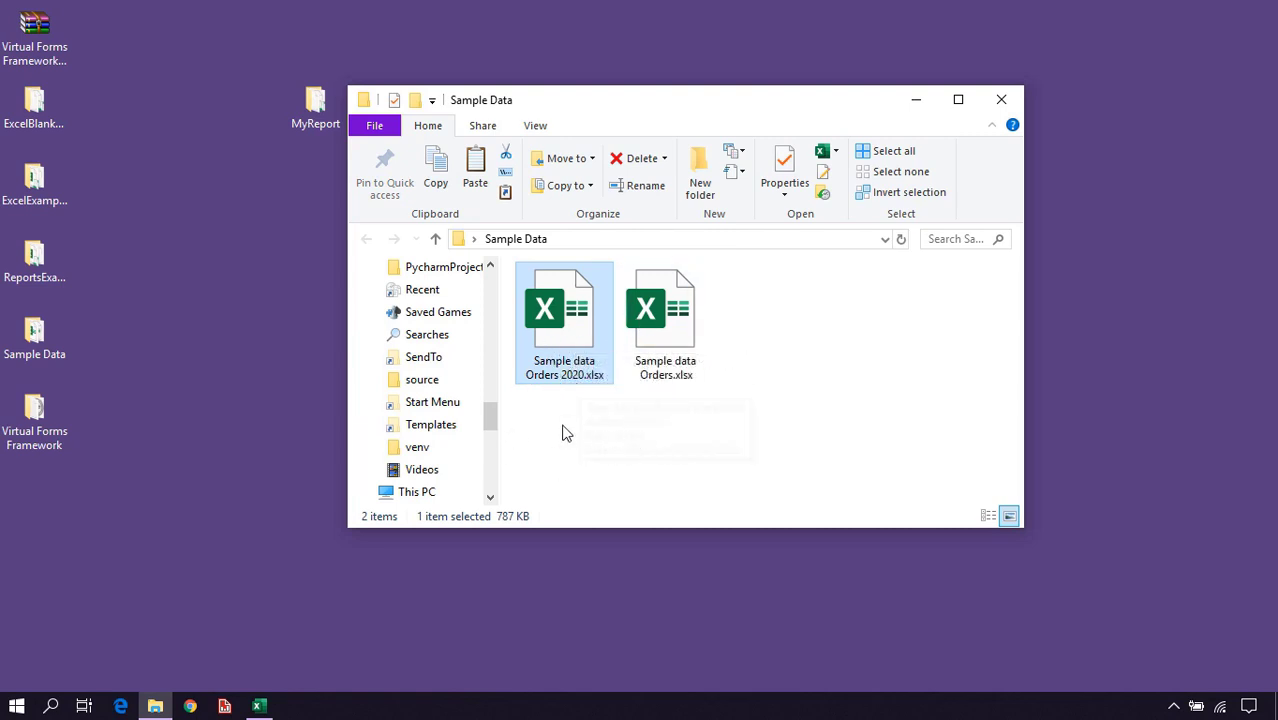
pyautogui.click(688, 445)
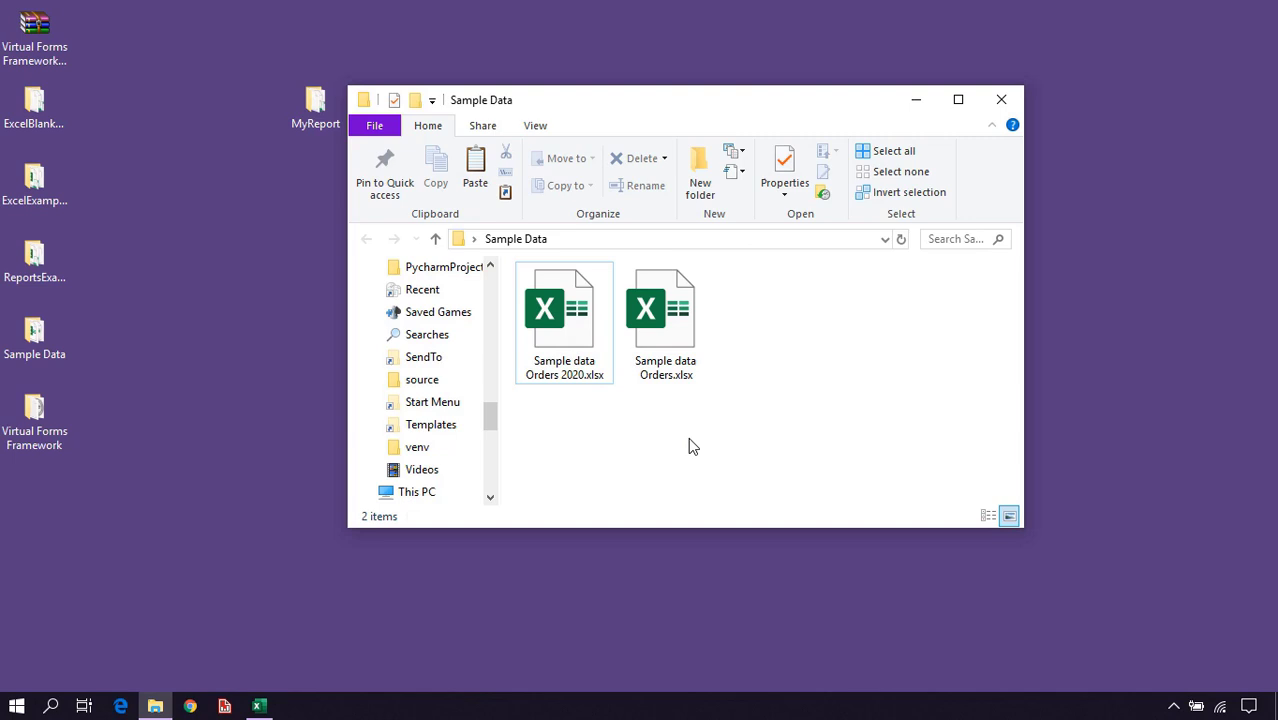
pyautogui.click(259, 706)
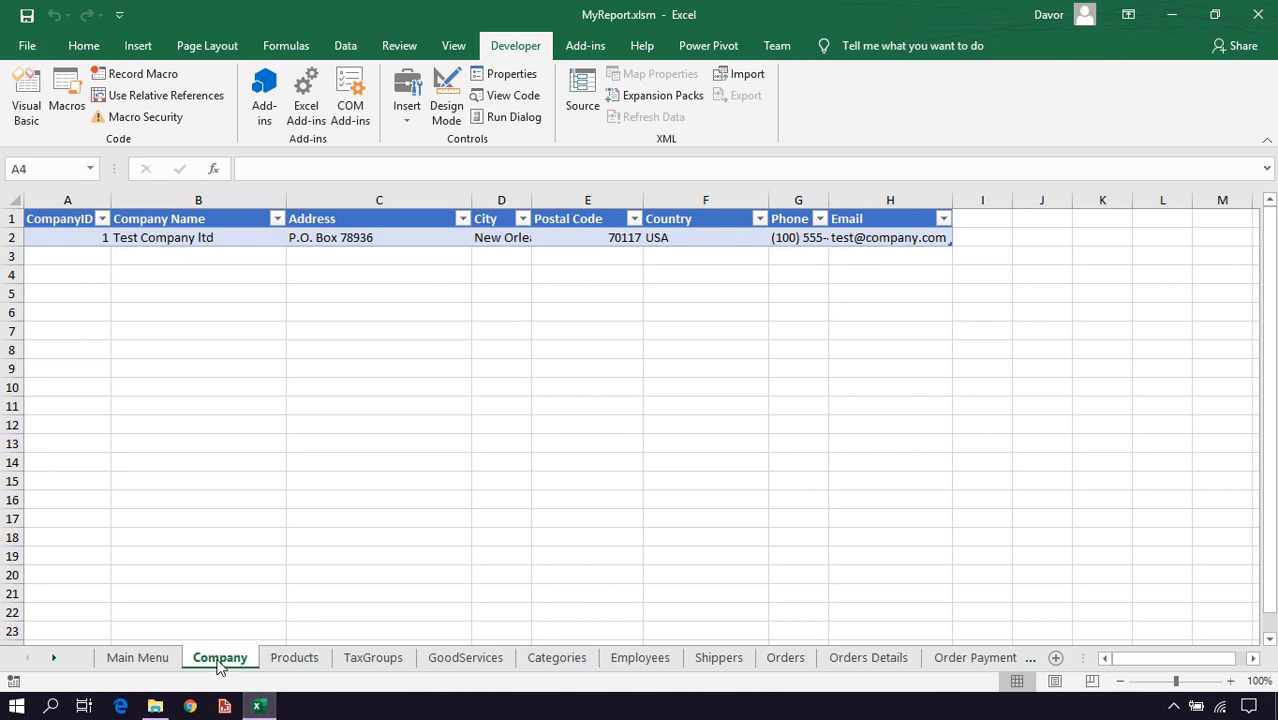
# - On the Products sheet, check cells B2, G2 and E2, then apply Ctrl+T to the product data
pyautogui.click(294, 658)
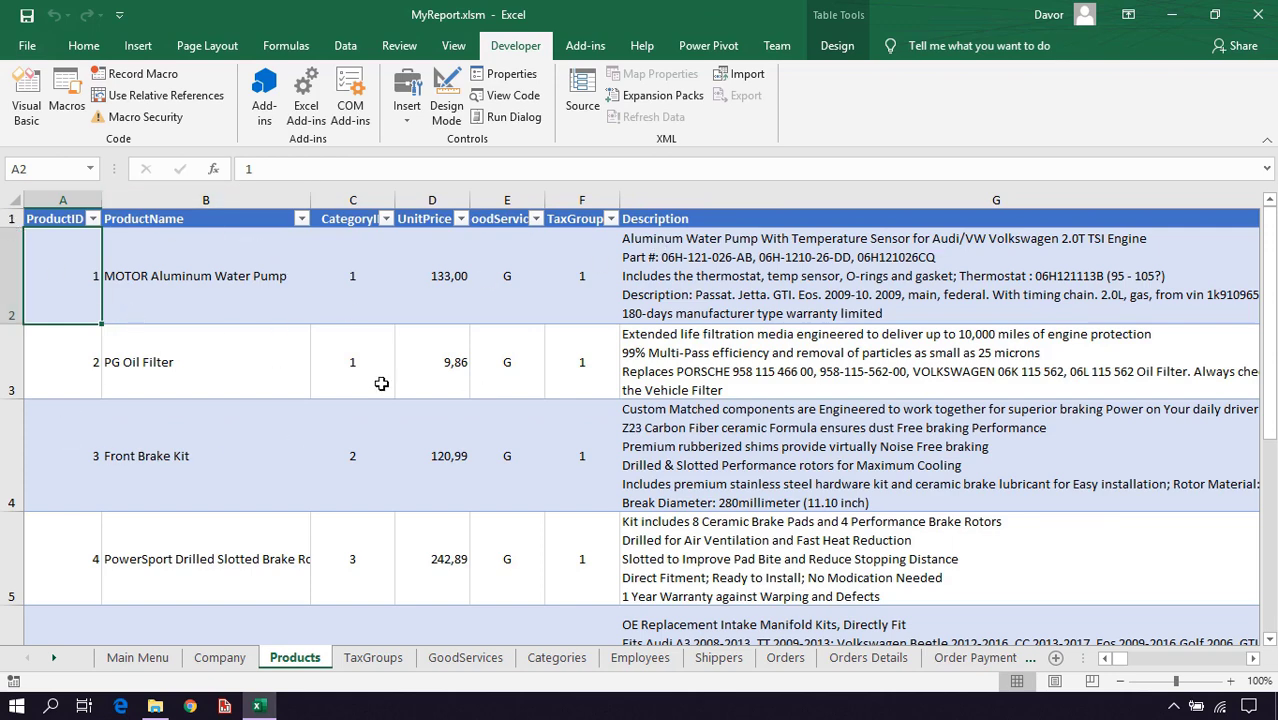
pyautogui.click(255, 280)
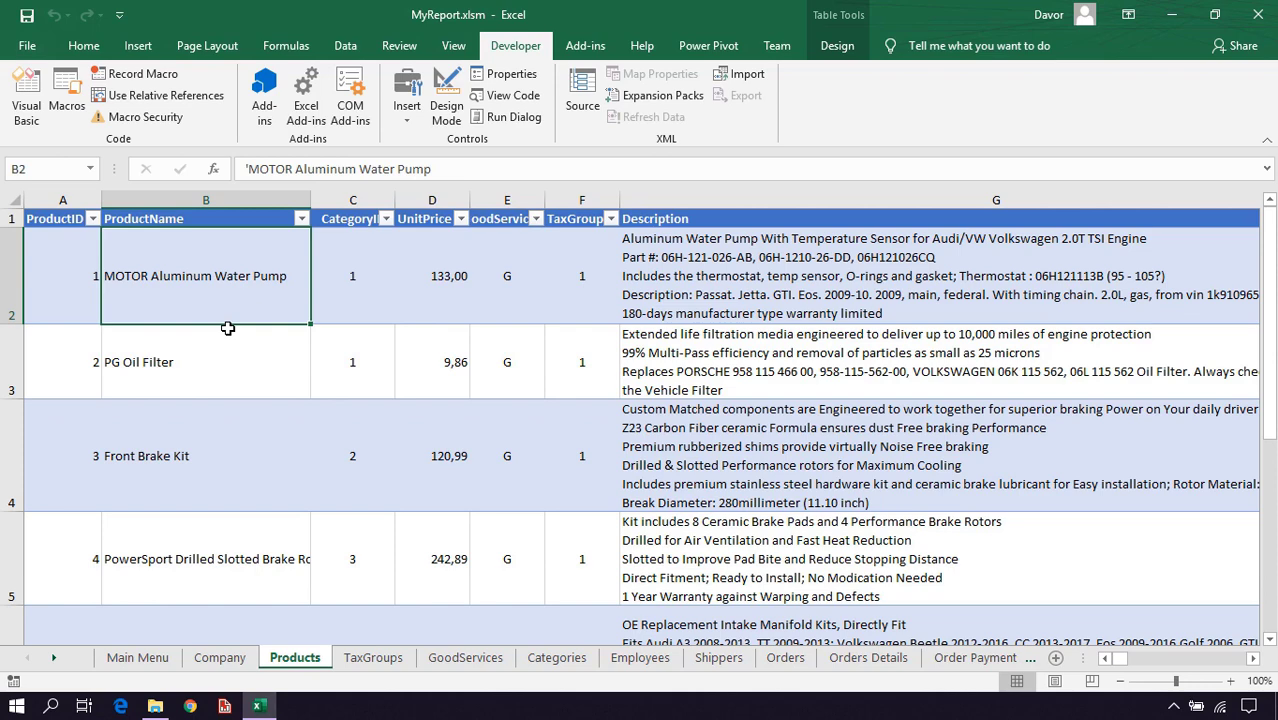
pyautogui.click(765, 272)
pyautogui.click(512, 303)
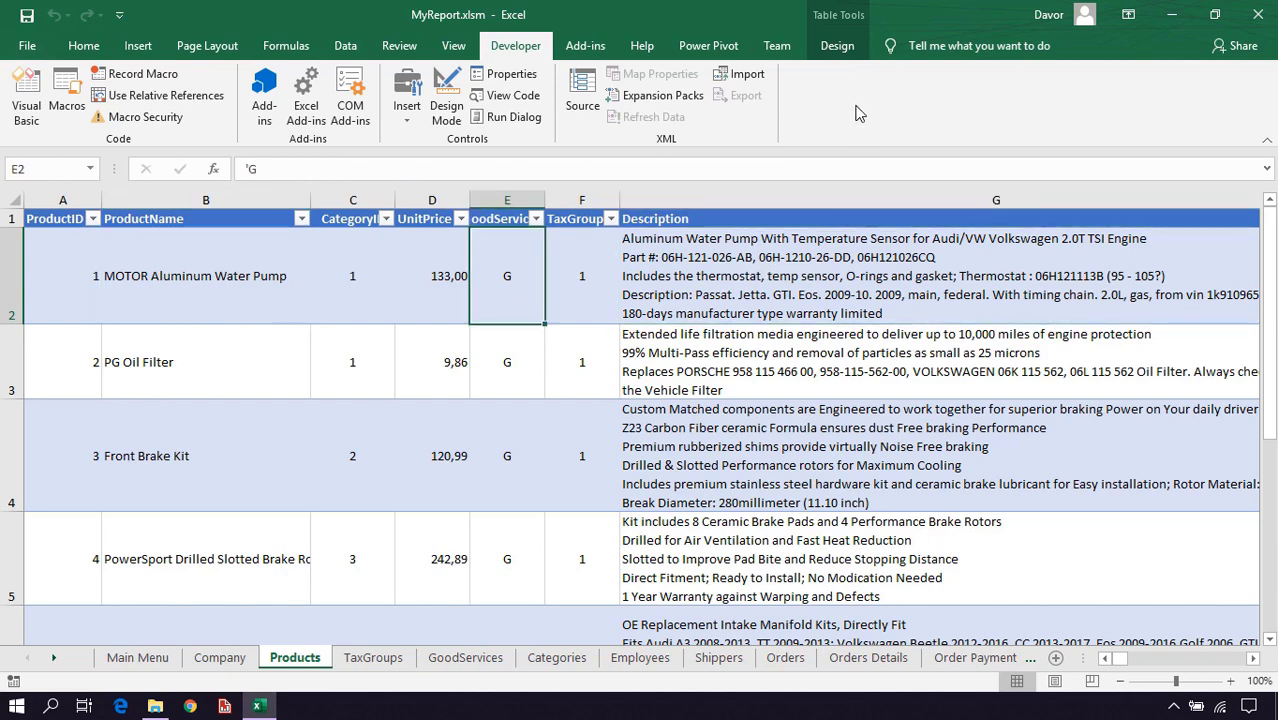
pyautogui.click(737, 270)
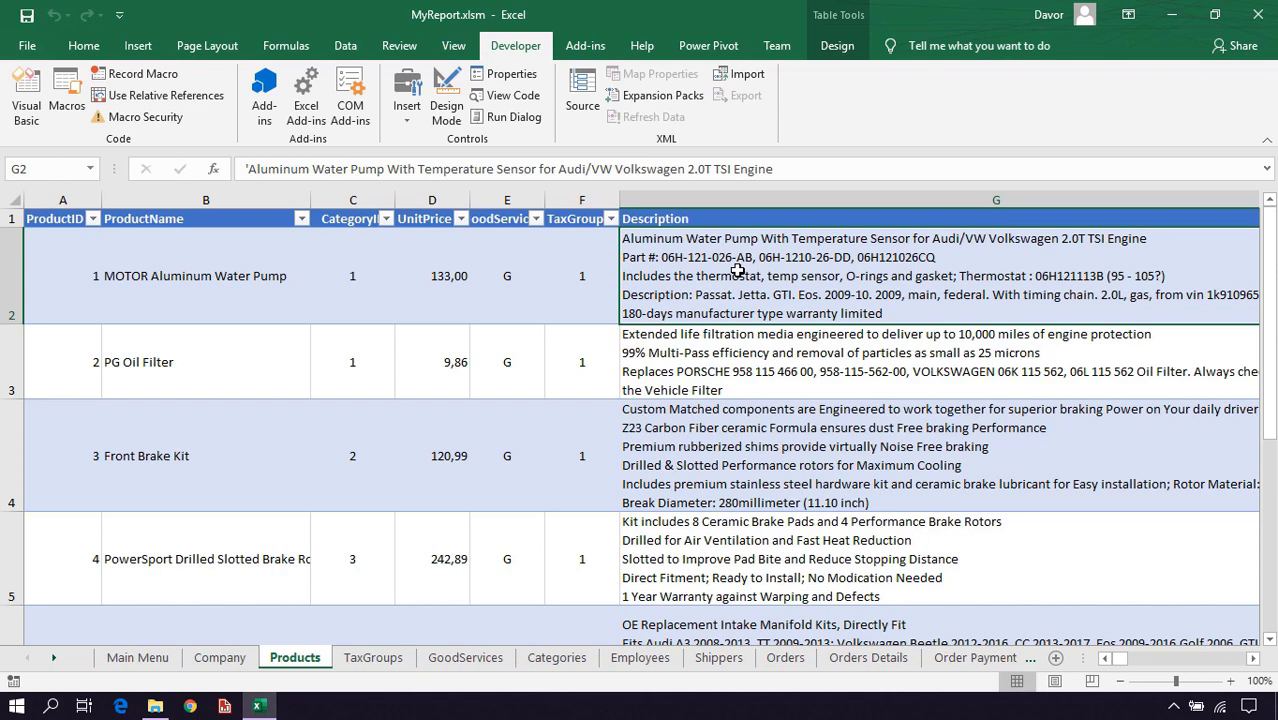
pyautogui.hotkey('ctrl', 't')
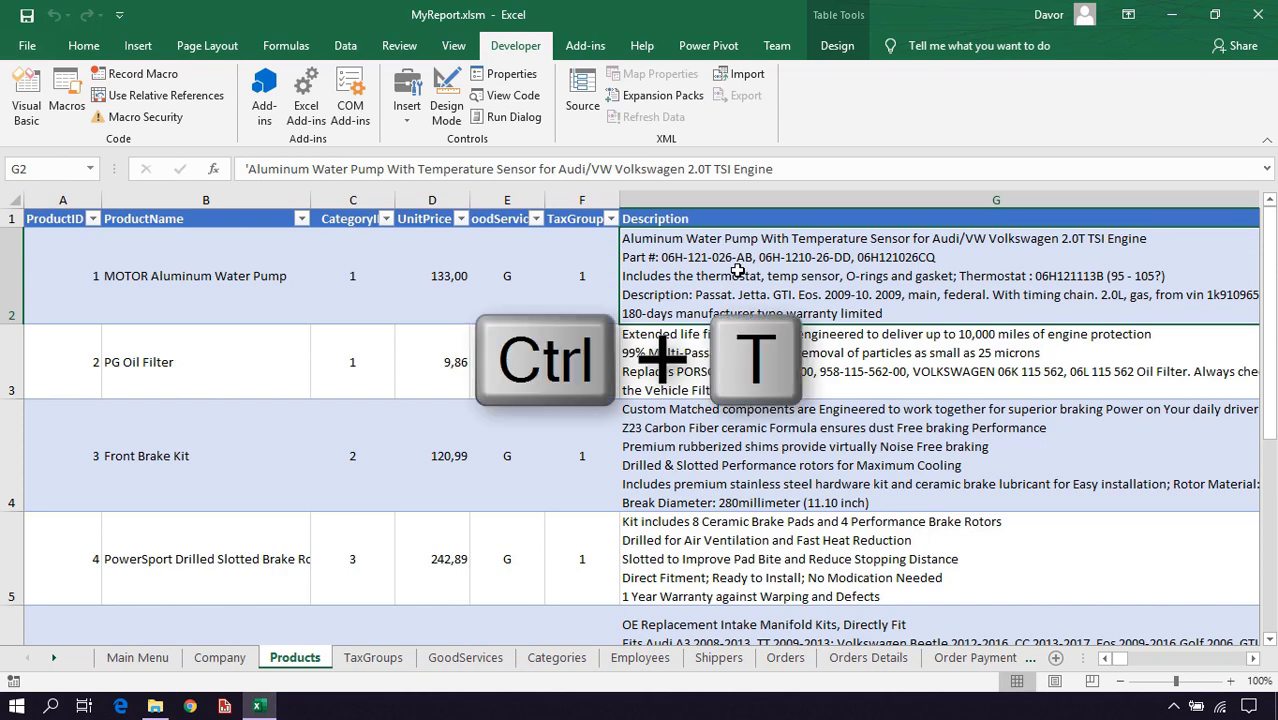